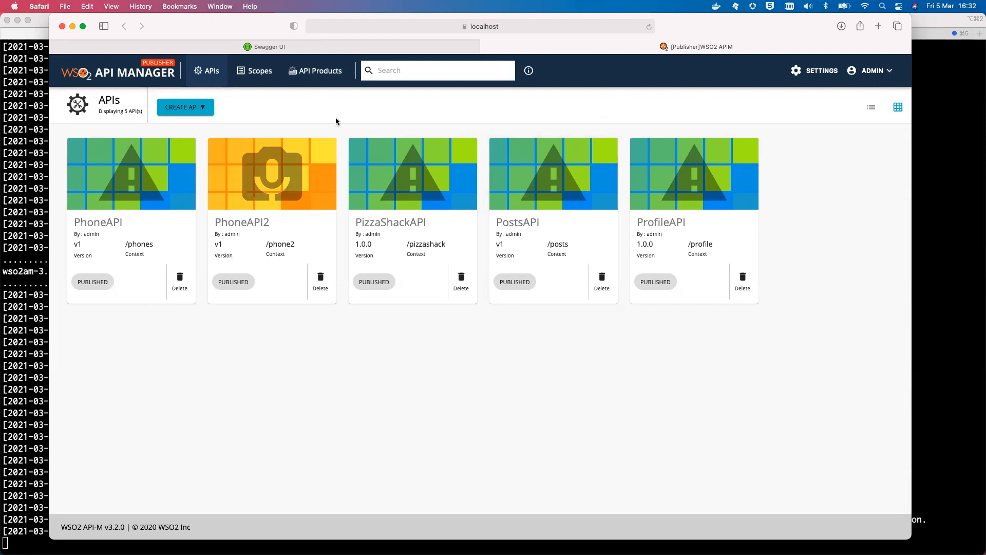
pyautogui.click(183, 110)
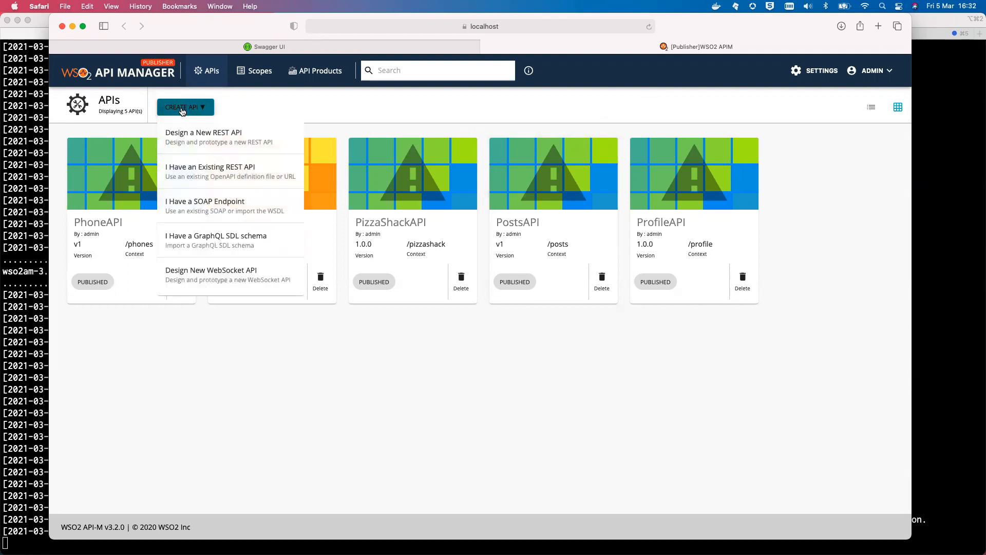
pyautogui.click(260, 173)
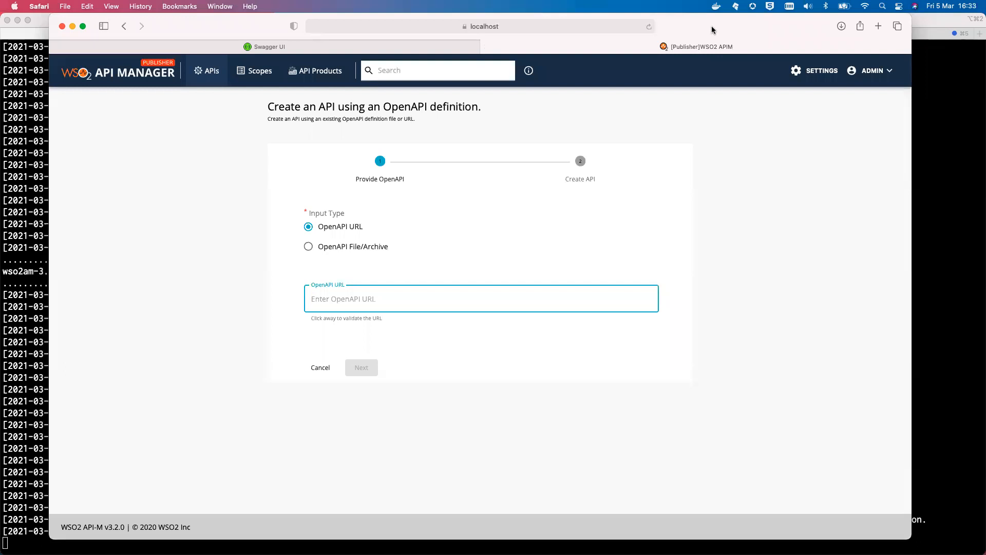
pyautogui.moveTo(712, 29); pyautogui.dragTo(715, 64)
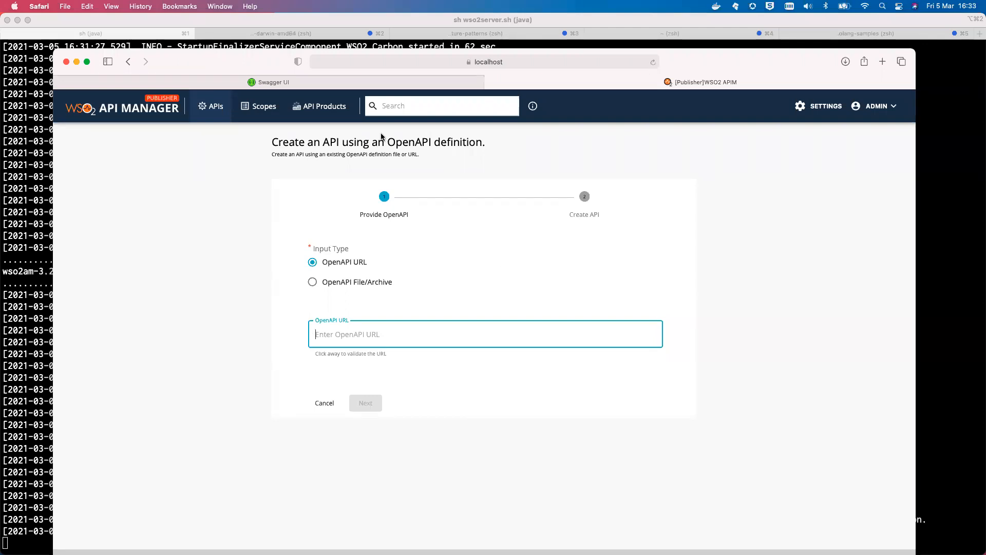
pyautogui.click(344, 84)
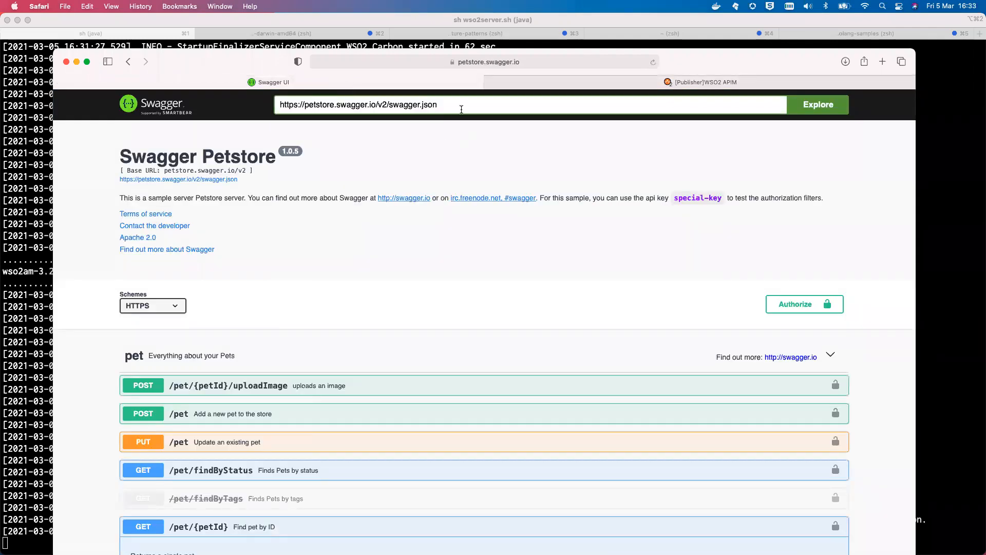
pyautogui.tripleClick(392, 104)
pyautogui.press('super+c')
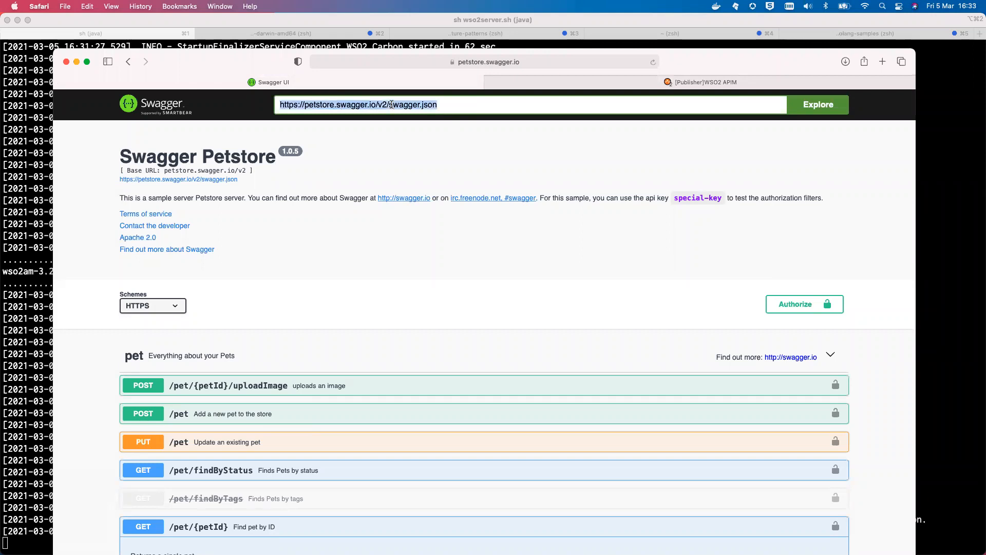
pyautogui.click(589, 89)
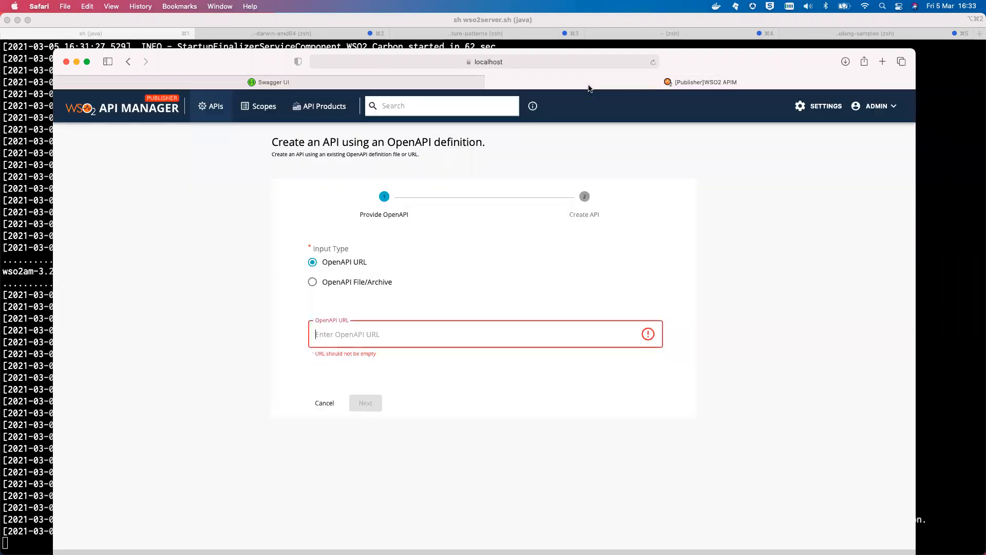
pyautogui.press('super+v')
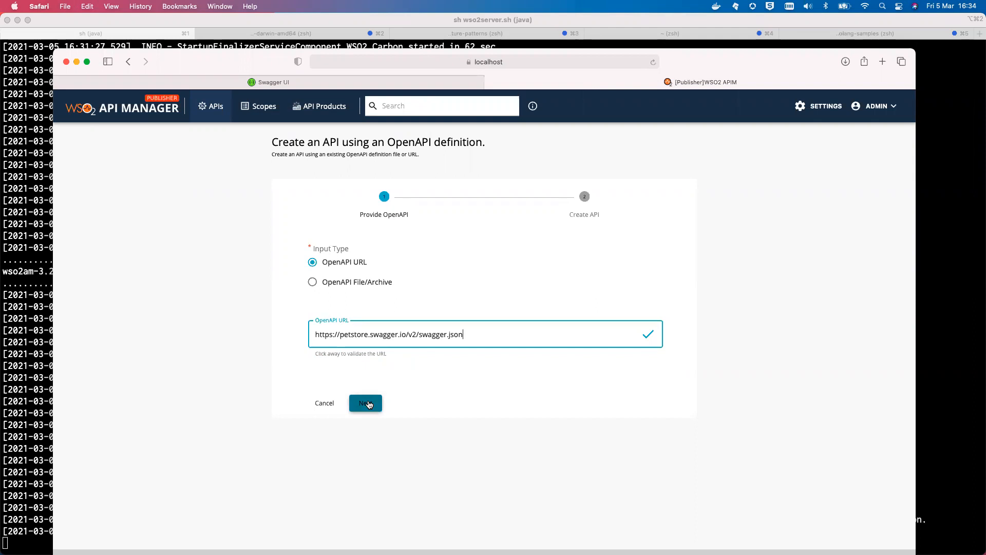
pyautogui.click(365, 403)
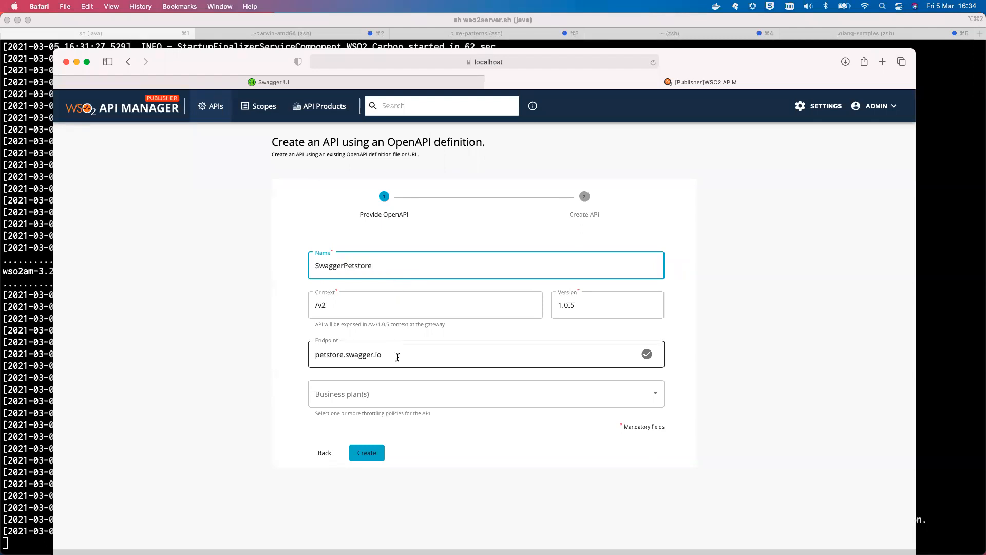
pyautogui.click(316, 353)
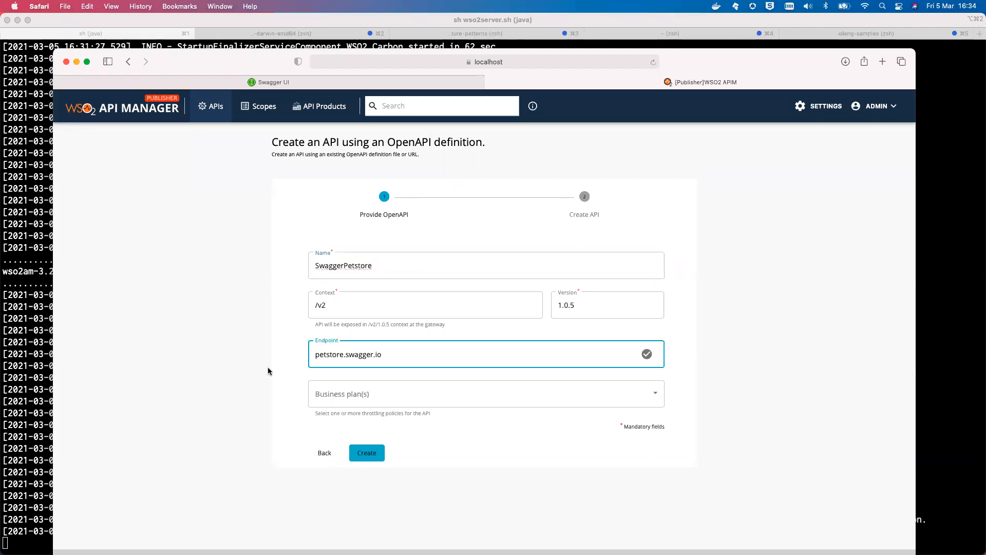
pyautogui.write('https://')
pyautogui.click(432, 353)
pyautogui.write('/v2')
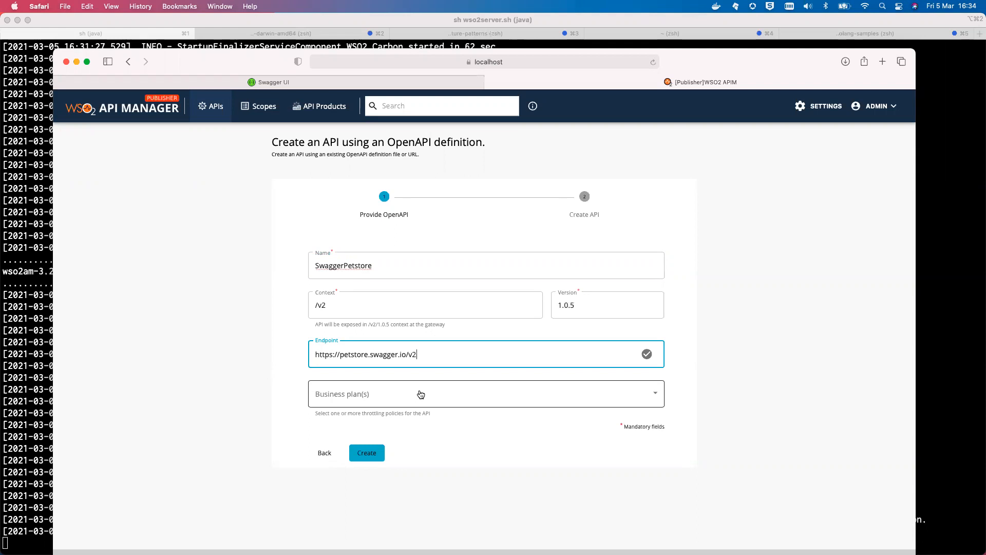
# Assign the Bronze business plan and create the SwaggerPetstore API
pyautogui.click(411, 395)
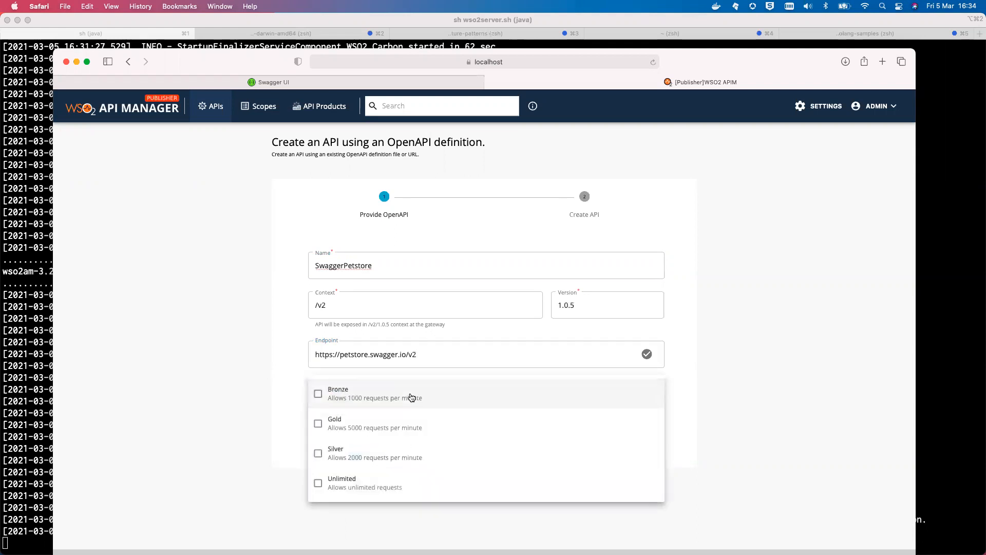
pyautogui.click(318, 394)
pyautogui.click(226, 388)
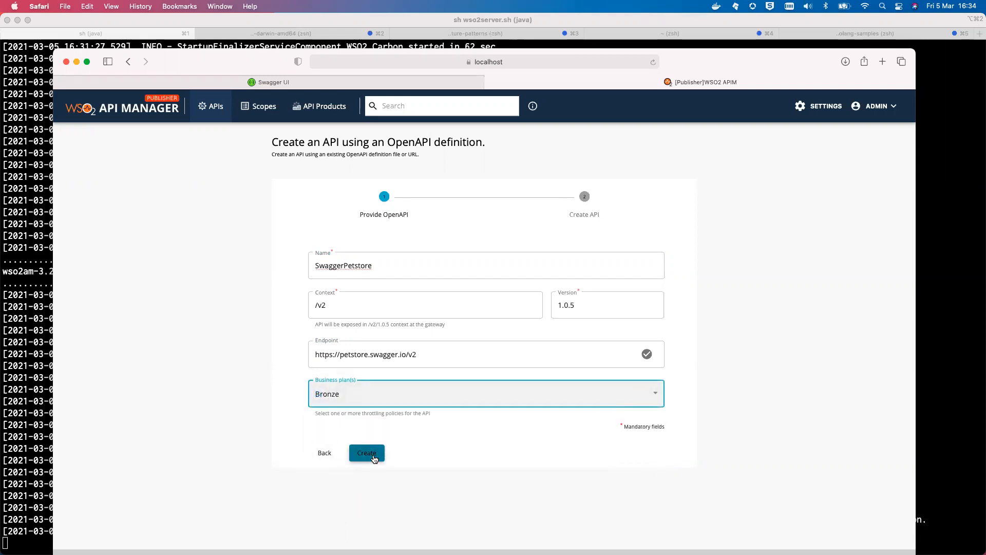
pyautogui.click(372, 458)
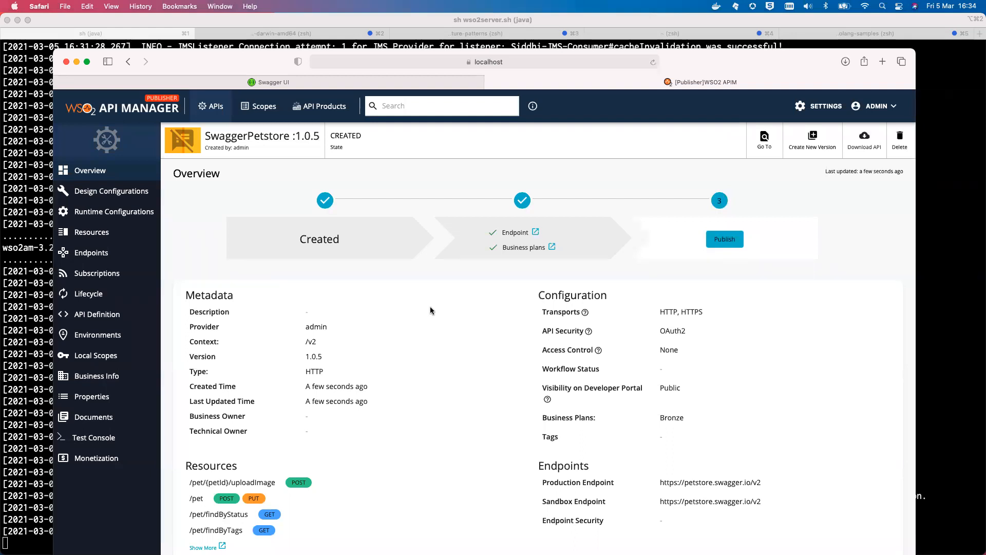
# Publish the SwaggerPetstore API and open its overview in the developer portal
pyautogui.click(722, 243)
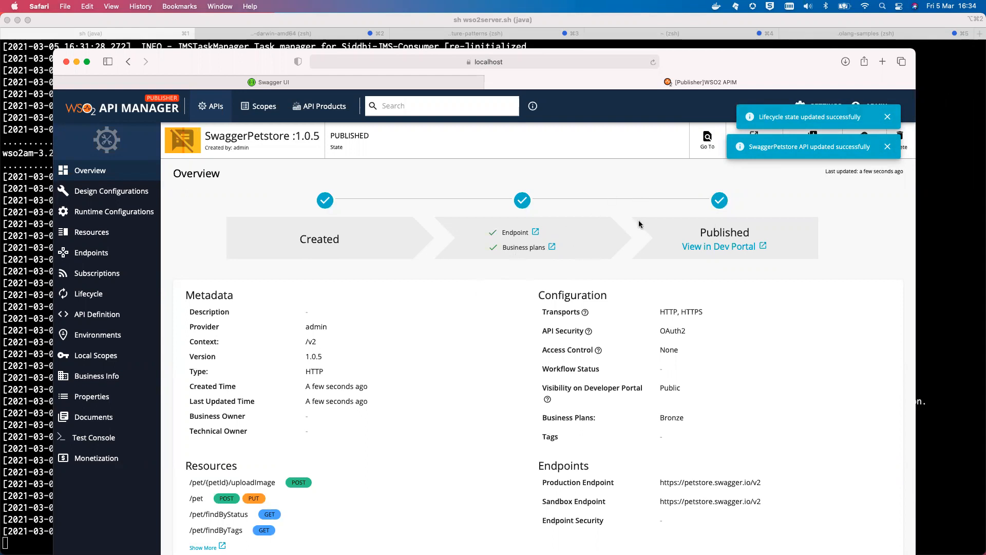
pyautogui.click(703, 247)
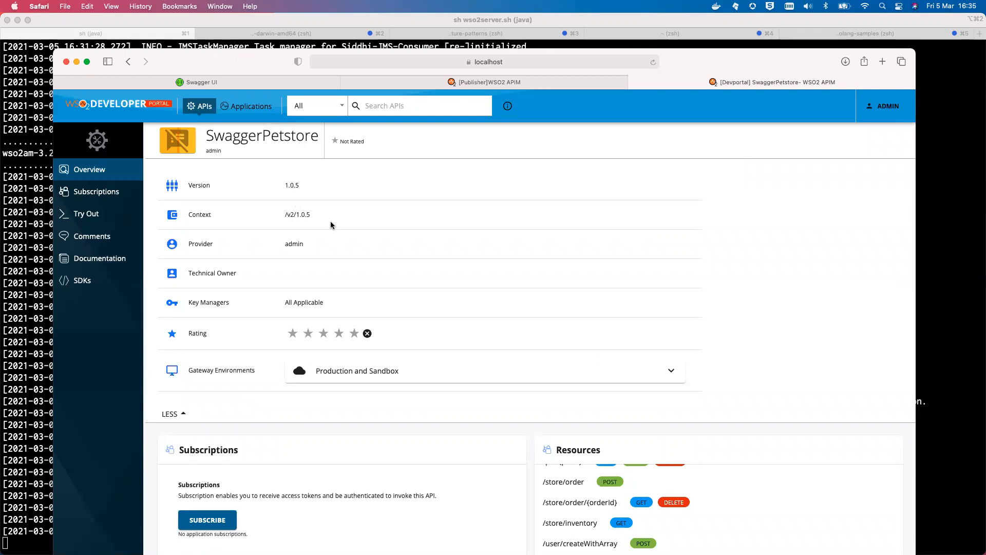
pyautogui.scroll(-5, 322, 255)
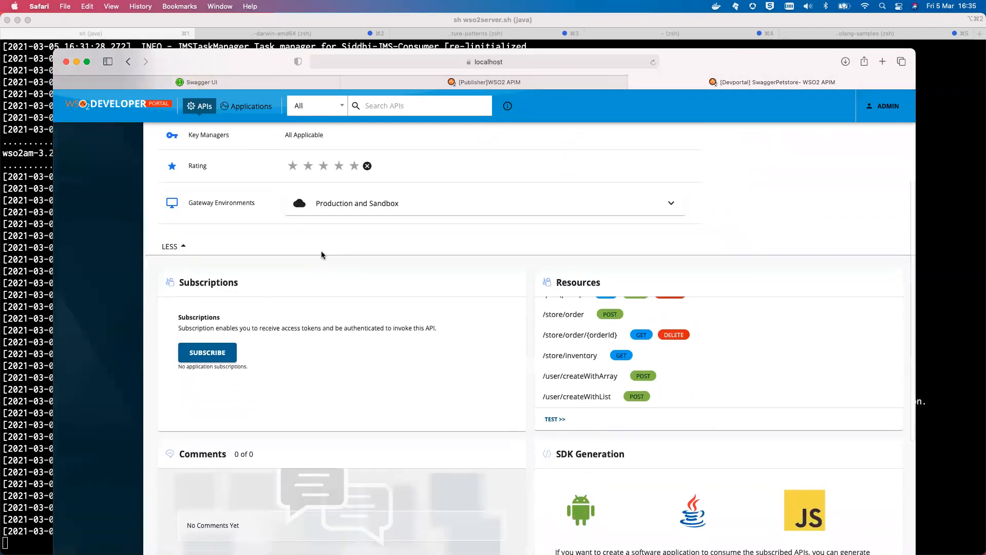
pyautogui.scroll(5, 321, 255)
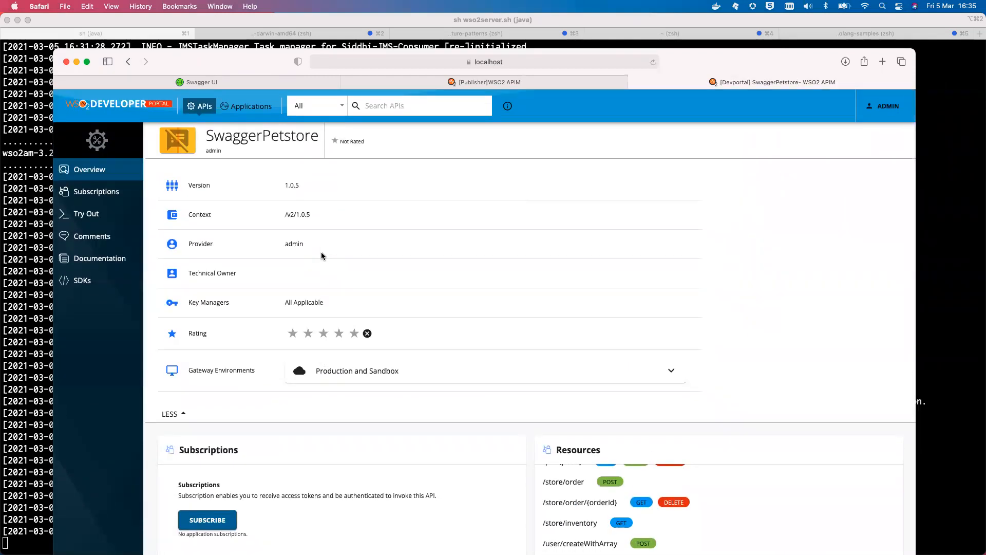
pyautogui.scroll(-5, 321, 256)
pyautogui.scroll(5, 320, 259)
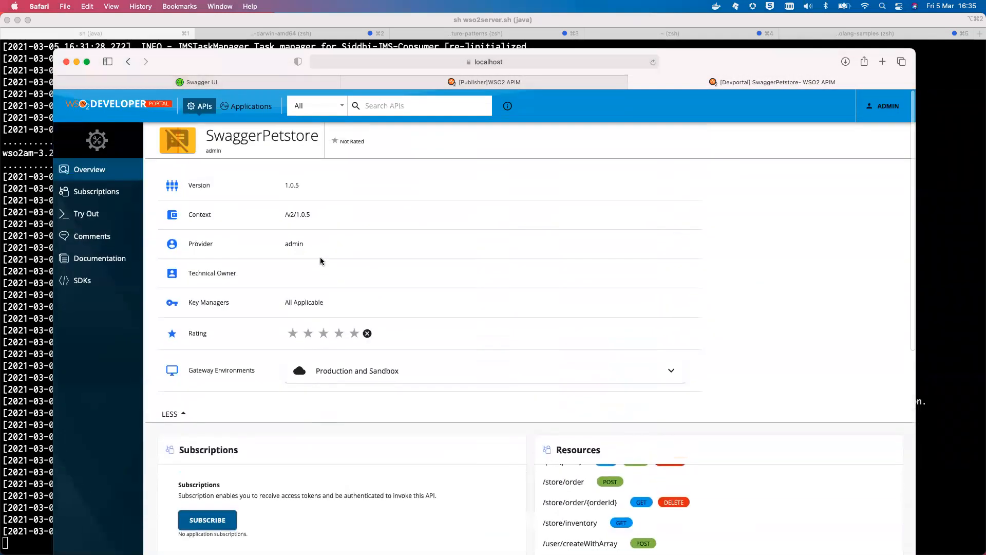
# Subscribe DefaultApplication to the SwaggerPetstore API with the Bronze throttling policy
pyautogui.scroll(-6, 320, 259)
pyautogui.click(218, 378)
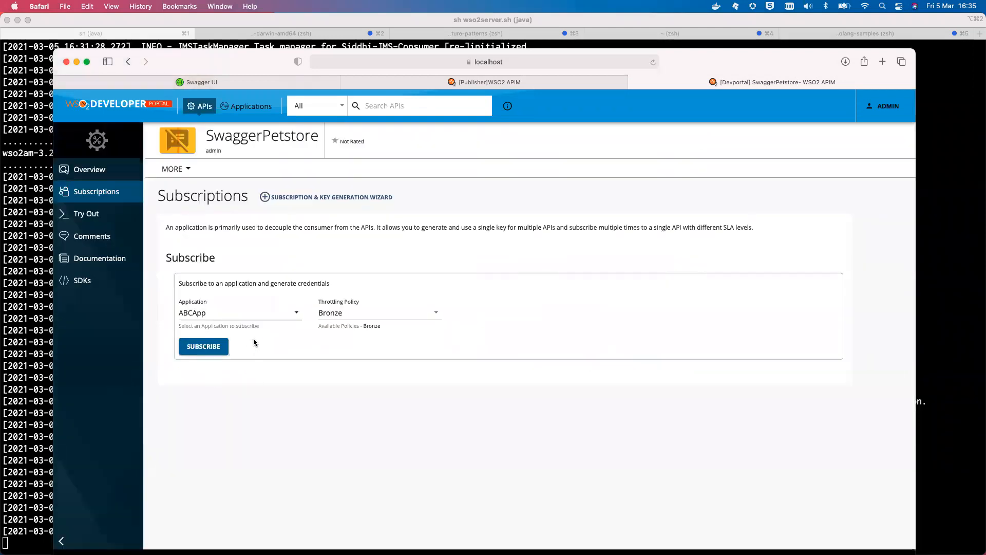
pyautogui.click(290, 313)
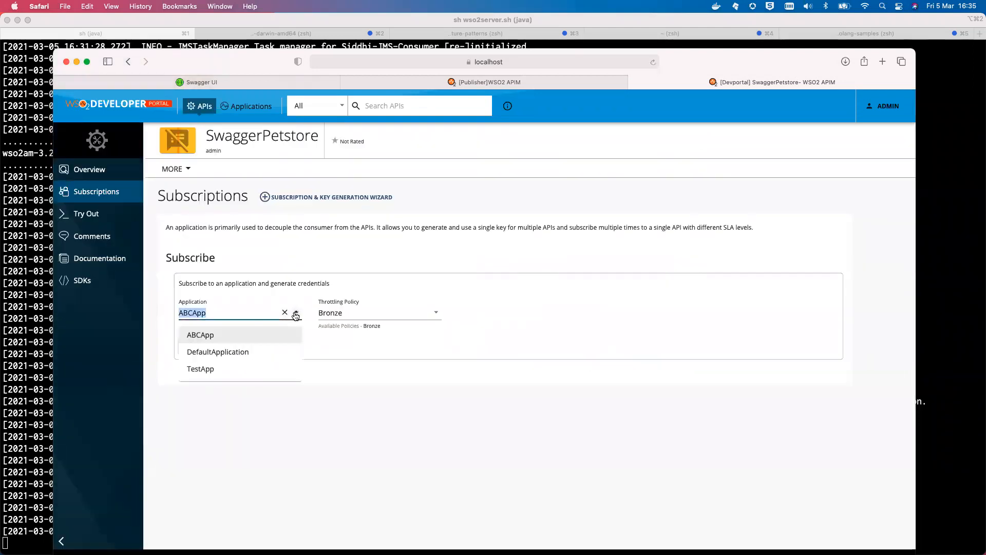
pyautogui.click(276, 349)
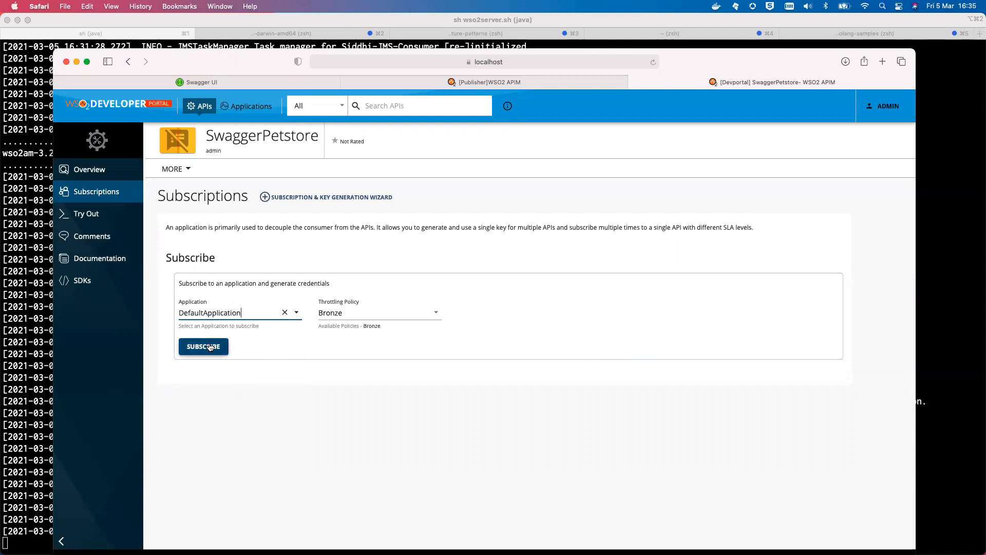
pyautogui.click(210, 347)
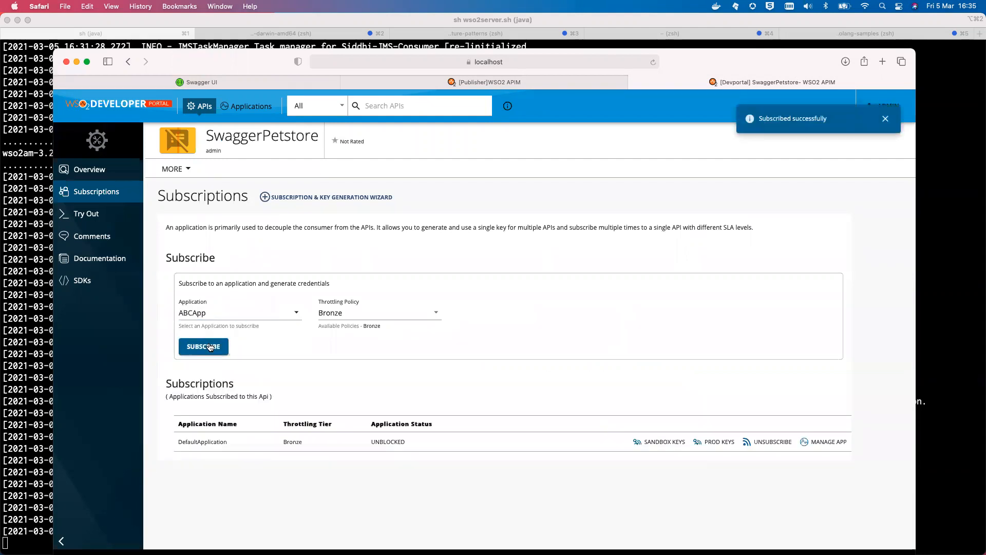
# Open the API's try-out console and generate a production test key for DefaultApplication
pyautogui.click(110, 213)
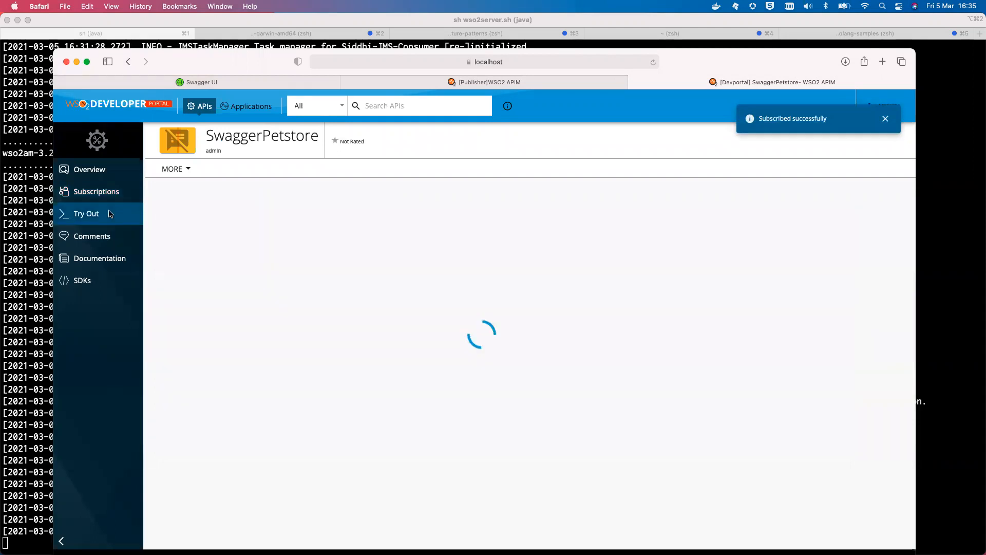
pyautogui.scroll(-4, 251, 339)
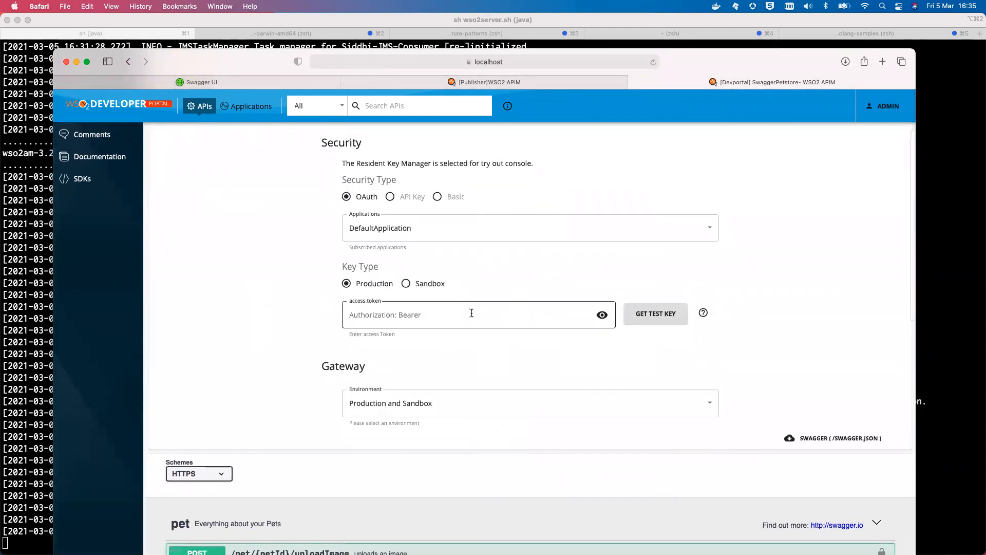
pyautogui.click(649, 314)
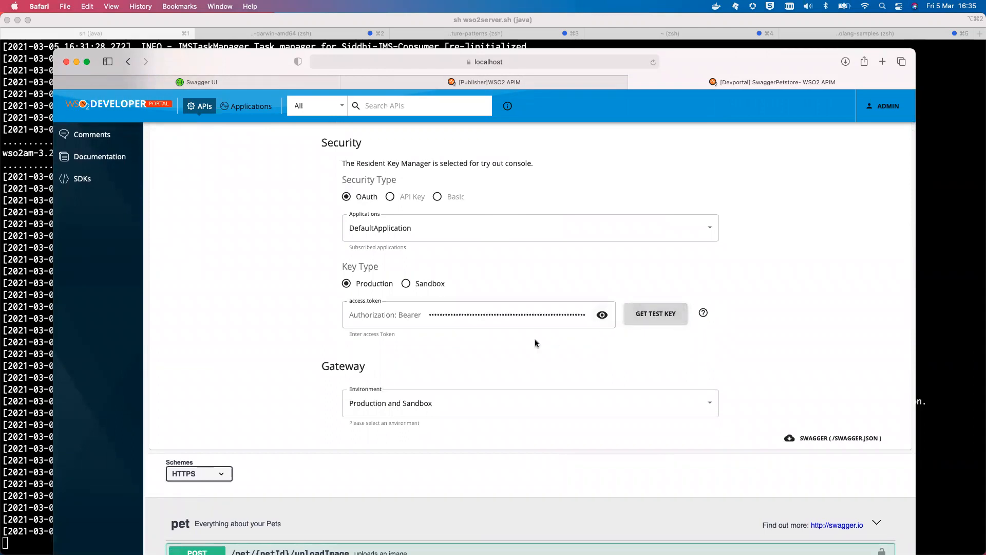
# Expand the GET /pet/{petId} operation and enable its parameters for a test request
pyautogui.scroll(-10, 493, 353)
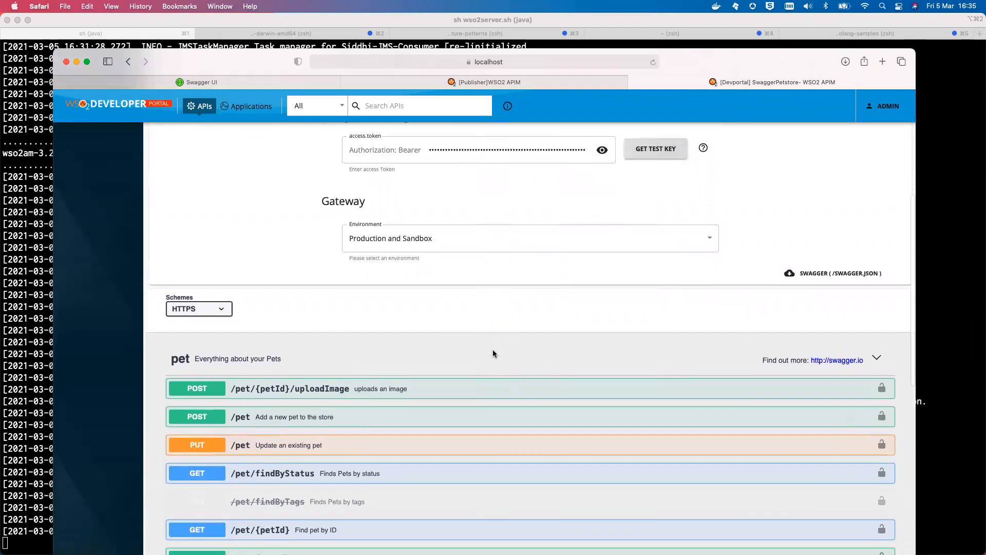
pyautogui.scroll(-2, 493, 354)
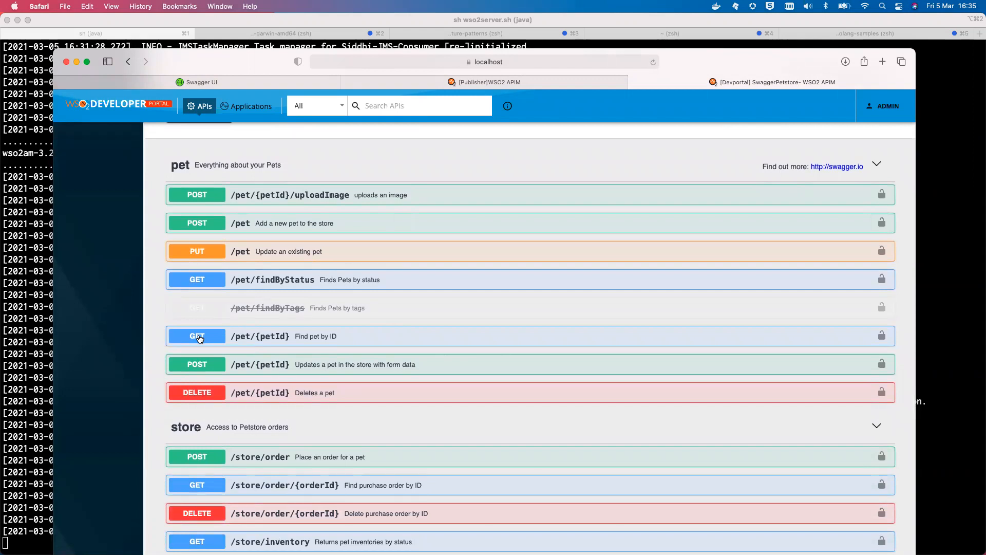
pyautogui.click(200, 336)
pyautogui.scroll(-4, 303, 402)
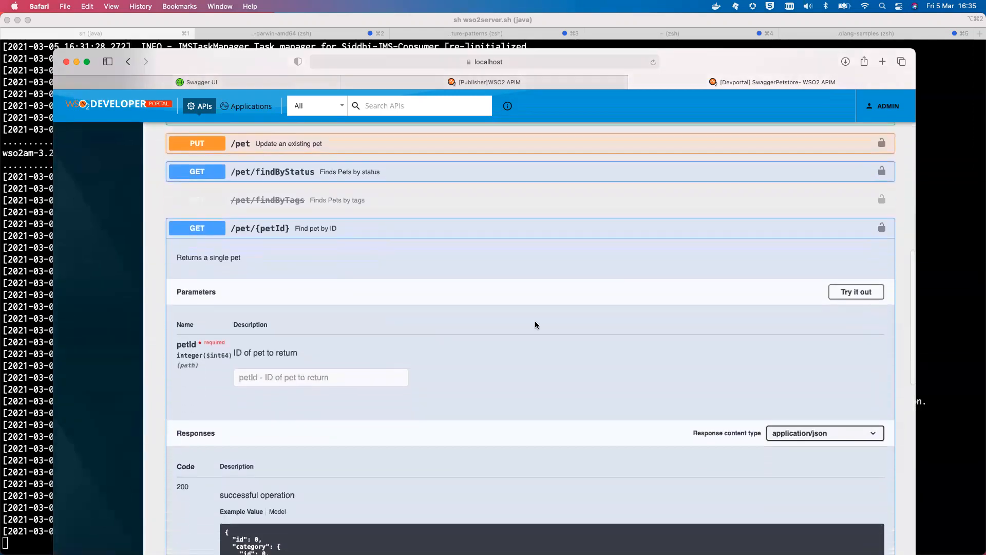
pyautogui.click(848, 296)
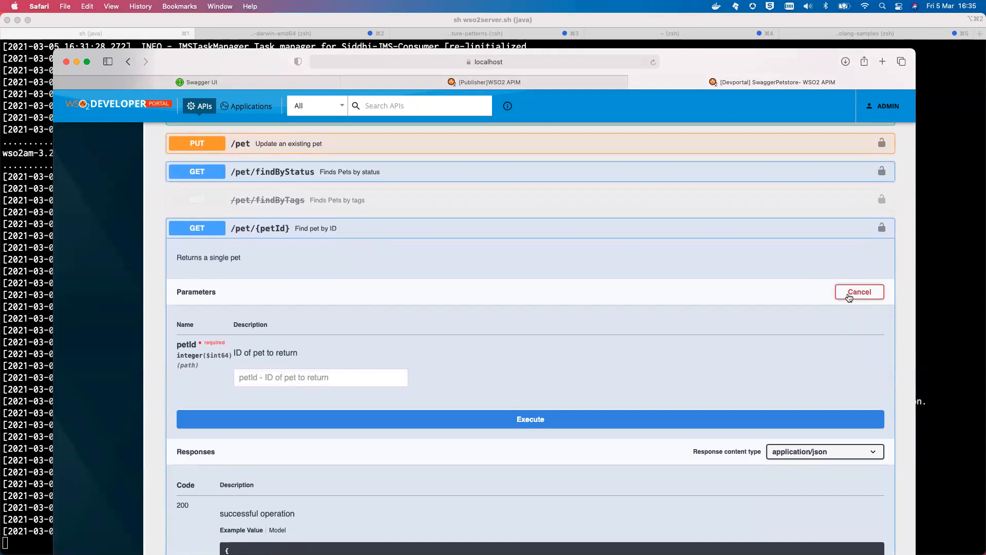
# Execute the GET /pet/{petId} request with petId 1 and review the request URL and response body
pyautogui.click(368, 375)
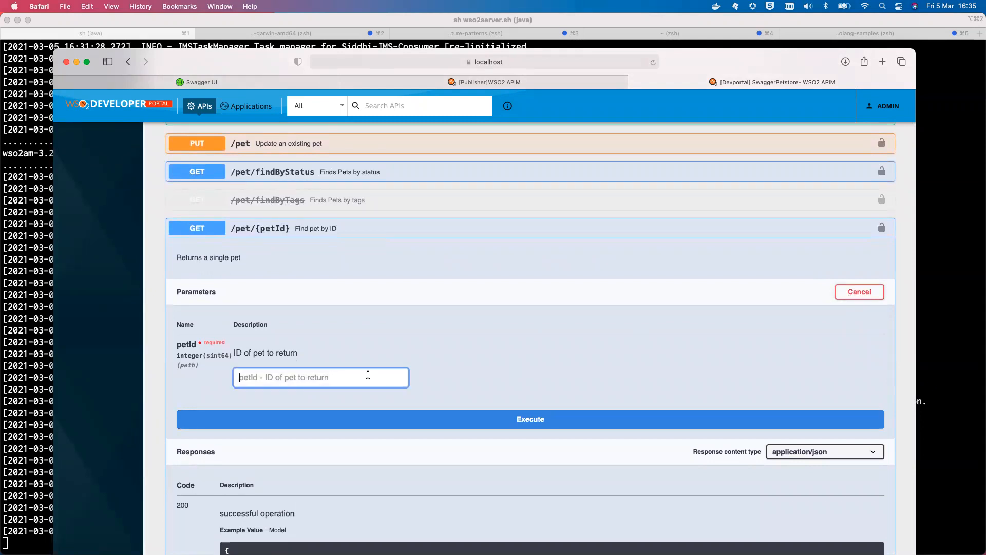
pyautogui.write('1')
pyautogui.scroll(-5, 454, 390)
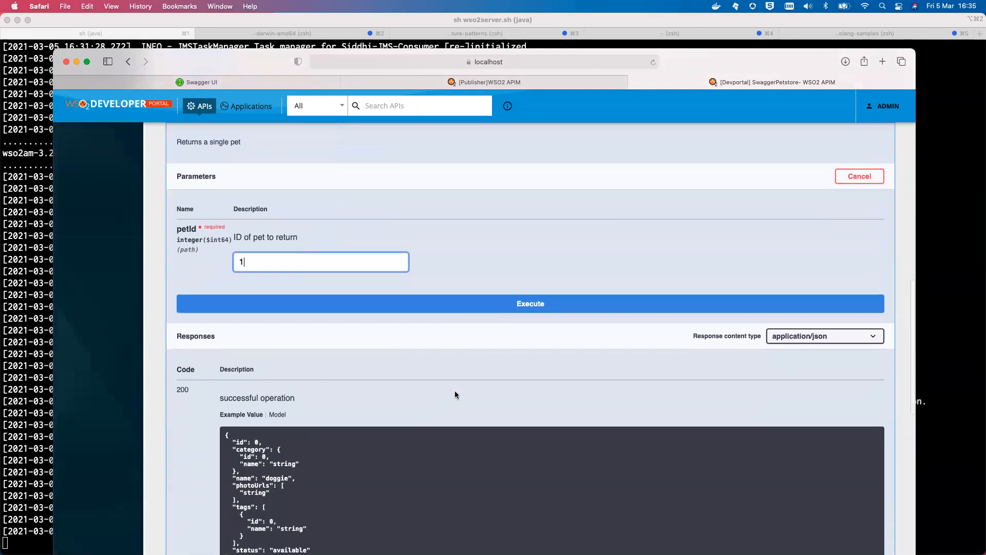
pyautogui.click(445, 296)
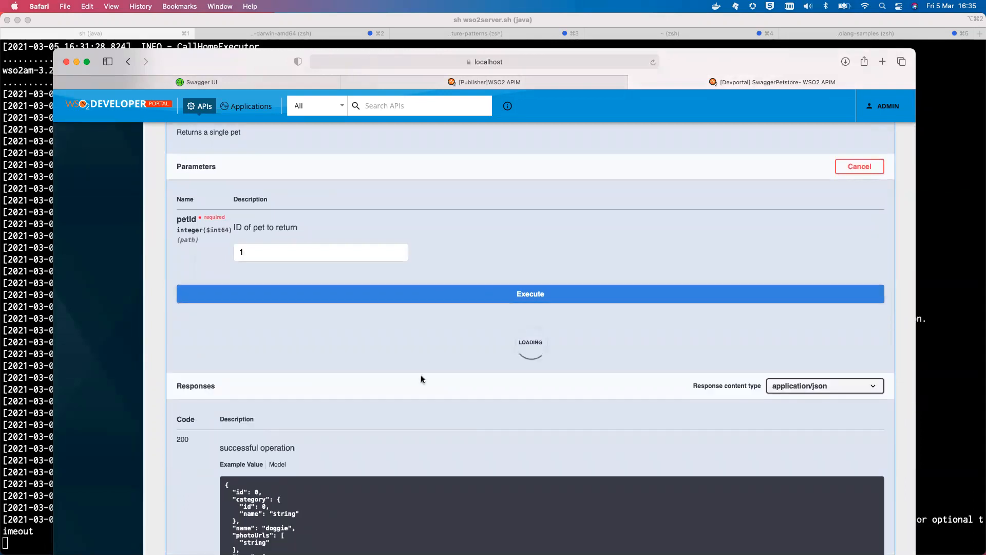
pyautogui.scroll(-2, 420, 379)
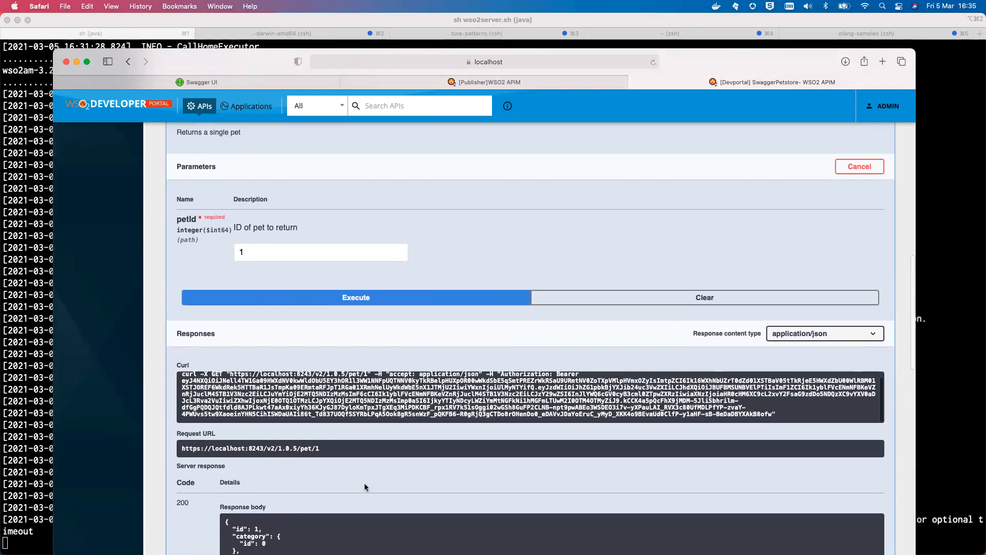
pyautogui.scroll(-5, 365, 483)
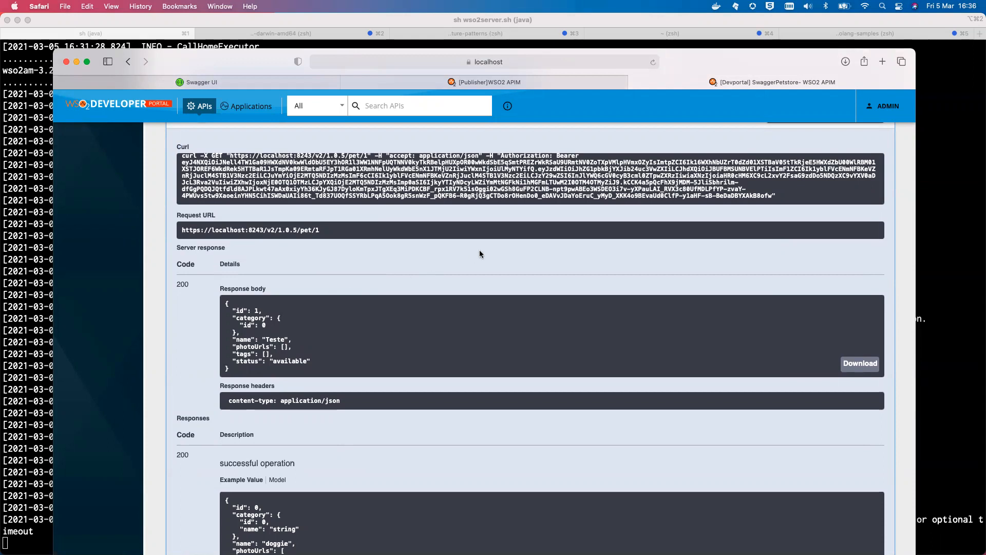
pyautogui.scroll(1, 479, 253)
pyautogui.scroll(5, 479, 253)
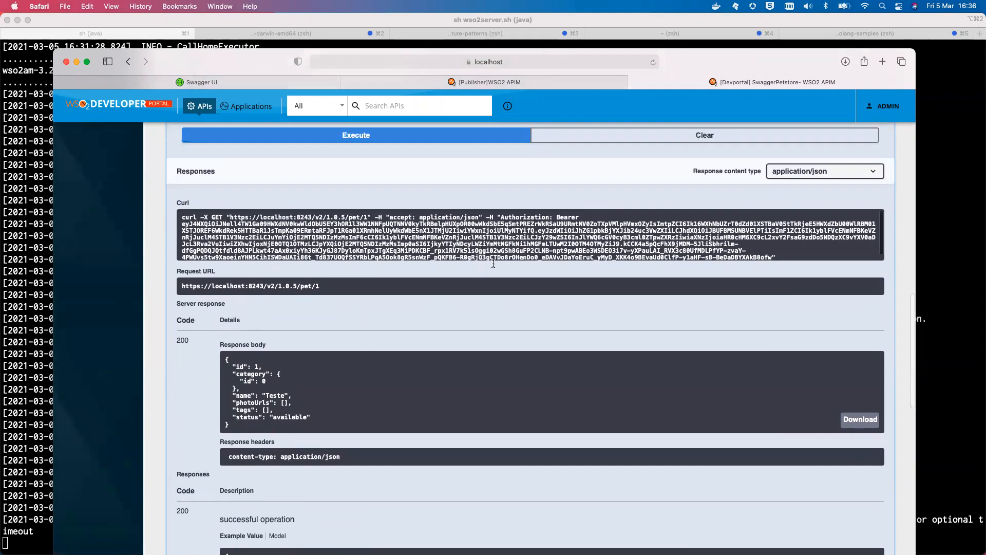
pyautogui.scroll(15, 520, 319)
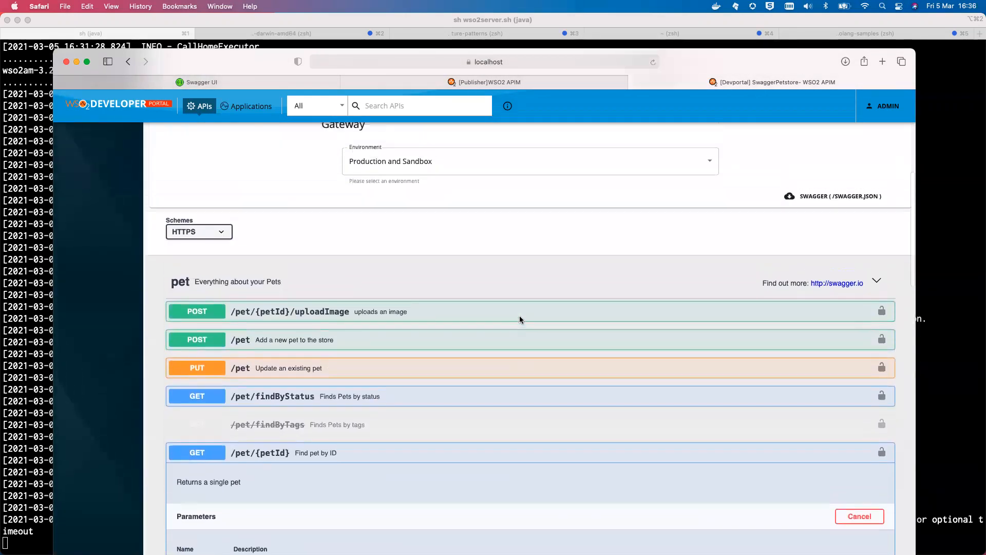
pyautogui.scroll(2, 520, 319)
pyautogui.scroll(-12, 521, 319)
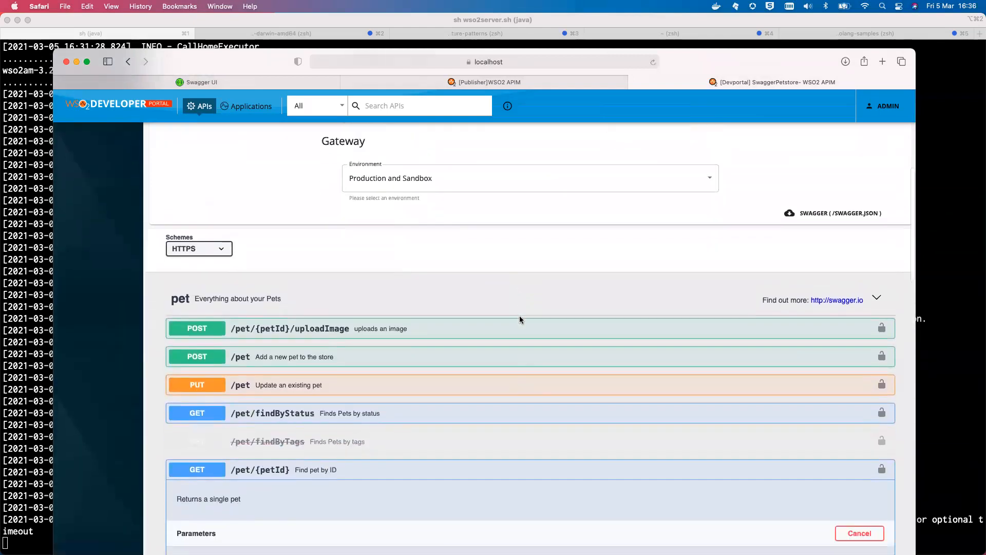
pyautogui.scroll(-6, 520, 320)
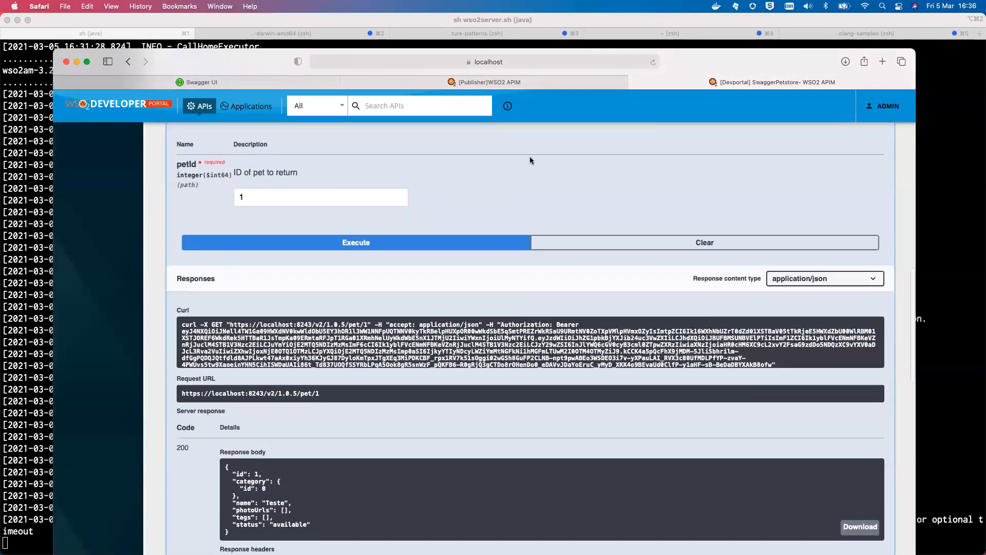
# Switch to the API Publisher and review the SwaggerPetstore API's endpoint configuration and its list of resource operations
pyautogui.click(465, 86)
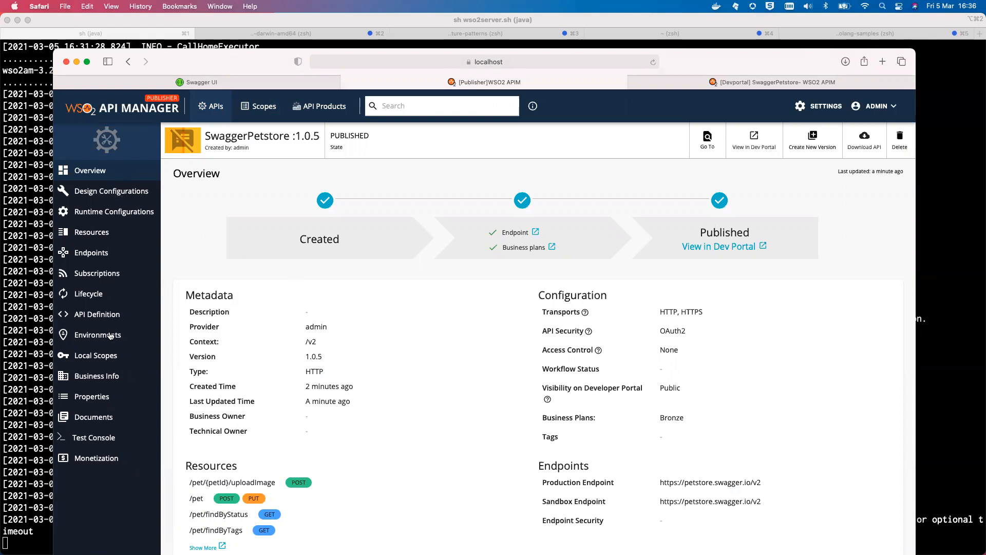
pyautogui.click(105, 253)
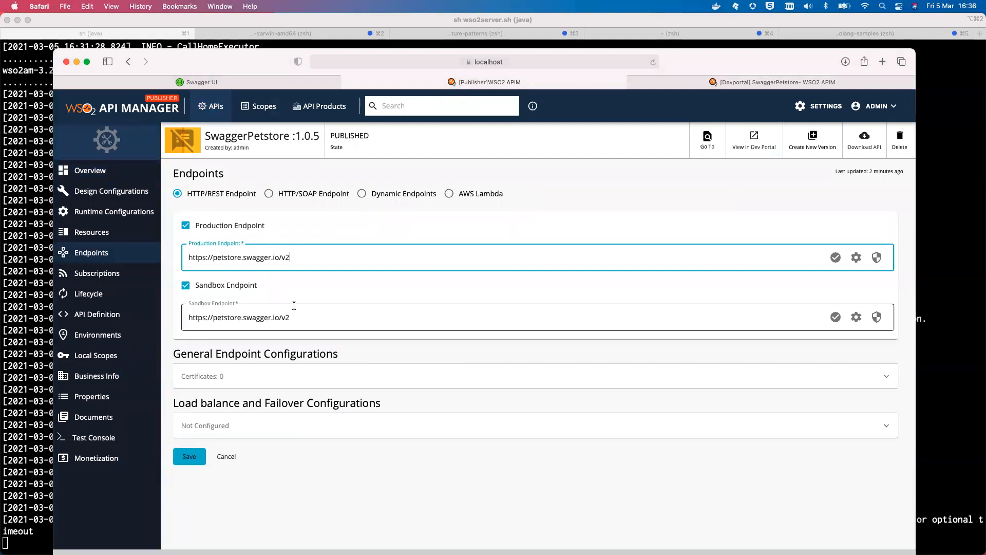
pyautogui.click(109, 233)
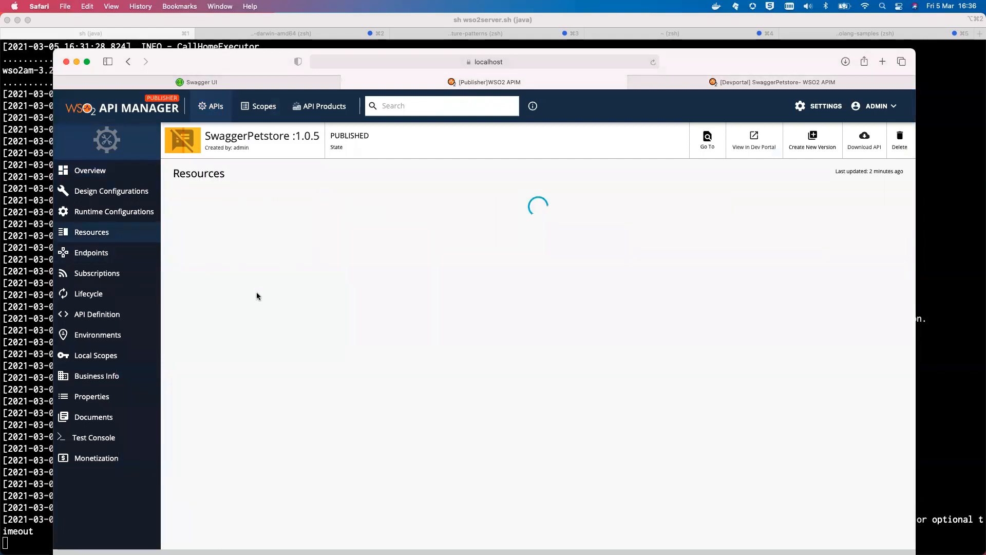
pyautogui.scroll(-5, 430, 365)
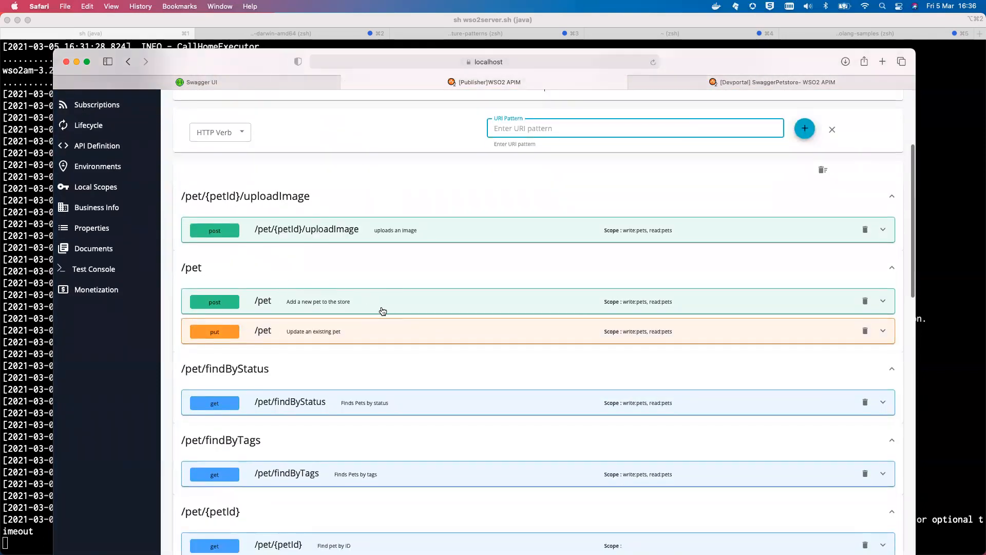
pyautogui.scroll(-6, 383, 310)
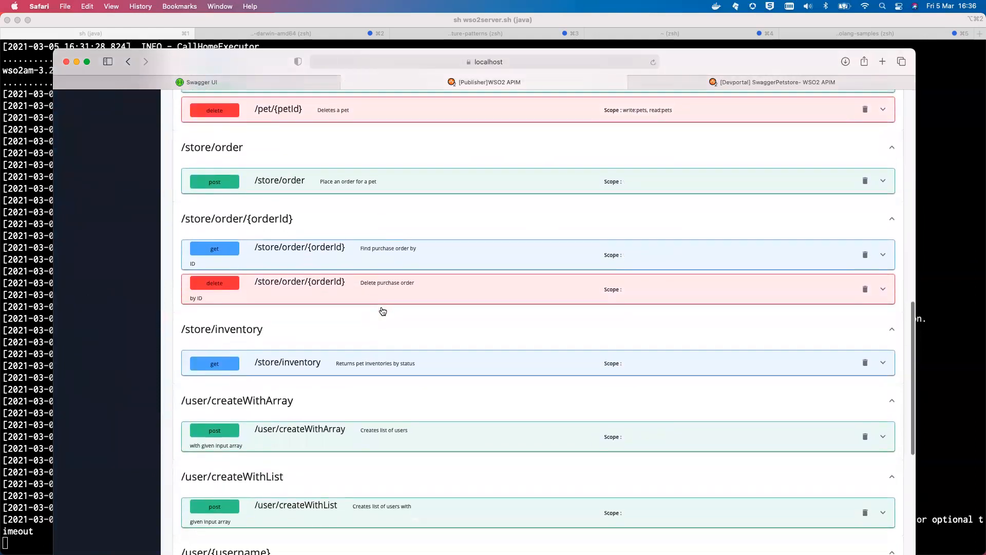
pyautogui.scroll(12, 382, 311)
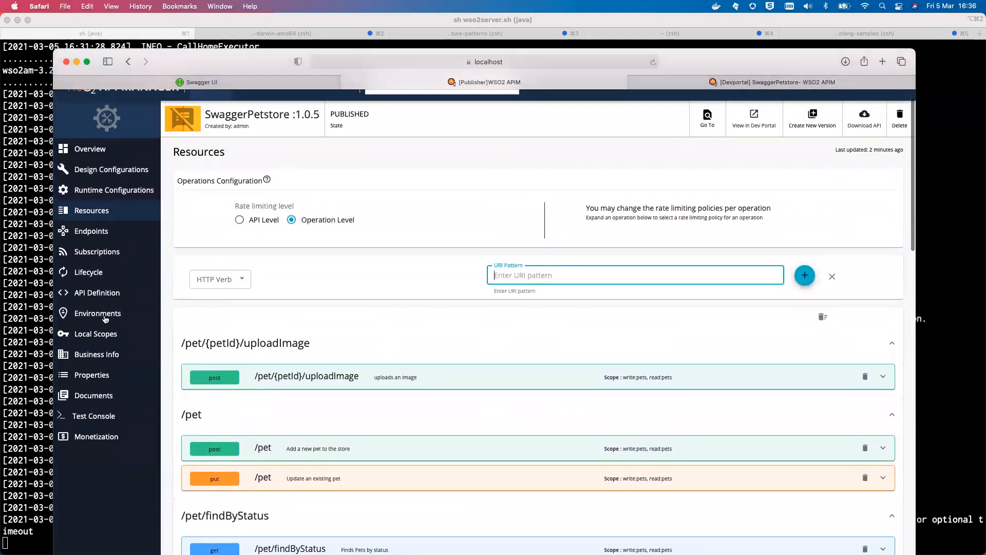
# Look through the API's business information, documents and test console pages, finishing on its overview
pyautogui.click(107, 360)
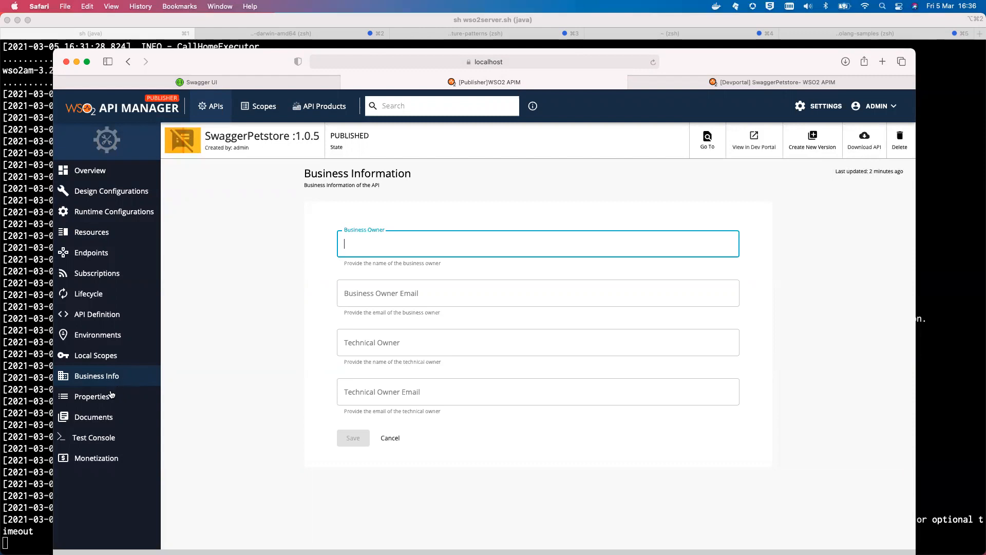
pyautogui.click(110, 417)
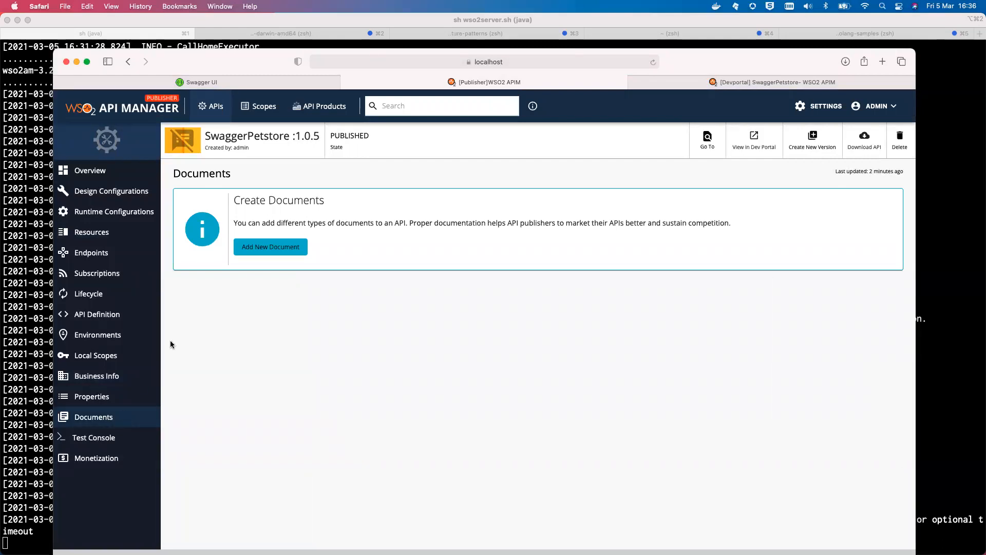
pyautogui.click(120, 438)
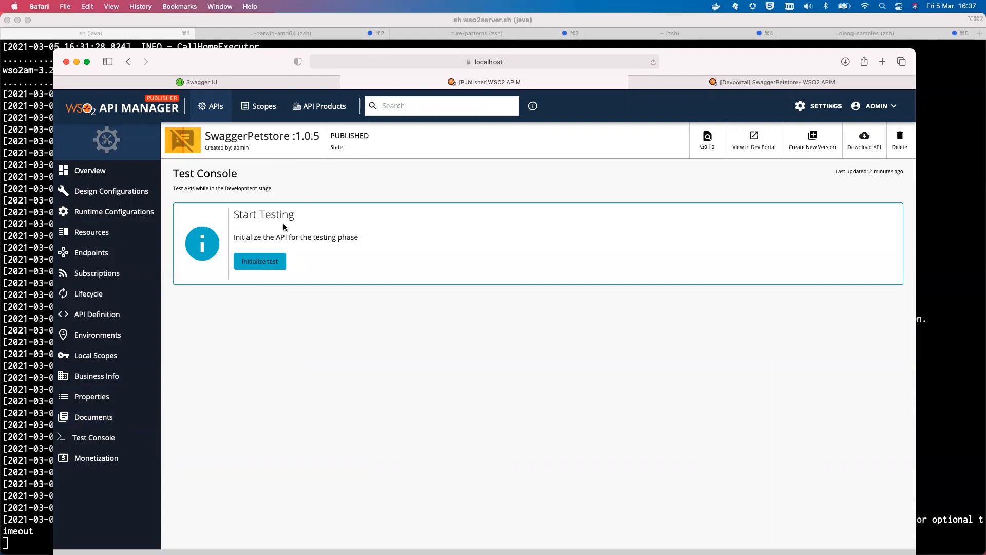
pyautogui.click(99, 172)
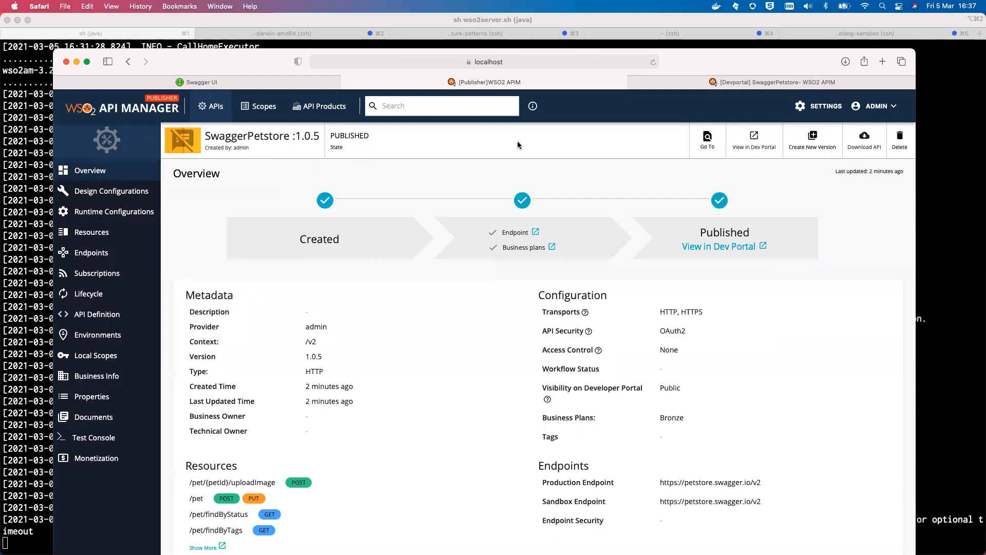